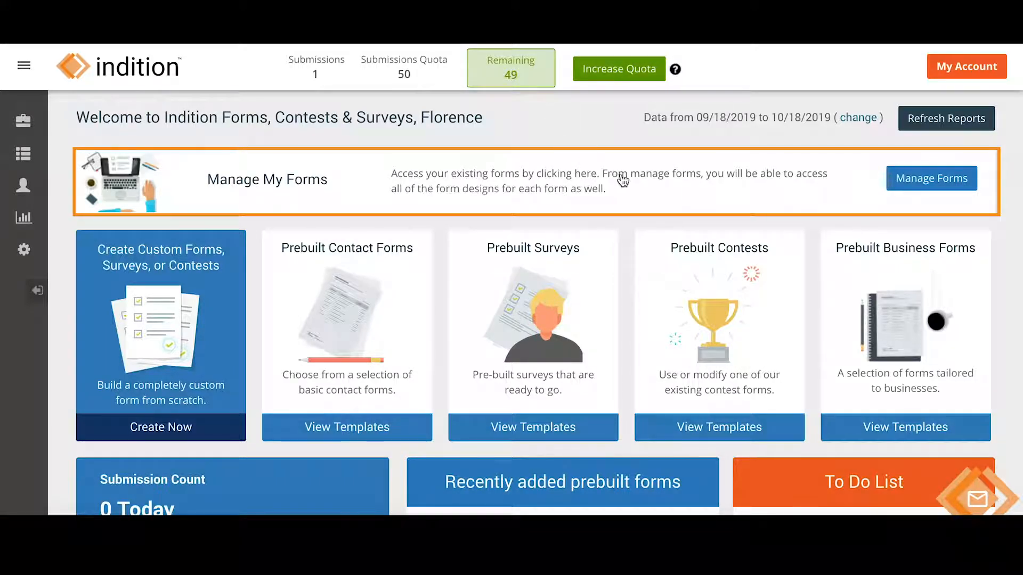
# Create and save a new form named "Customer Satisfaction Survey", and return to editing it.
pyautogui.click(751, 199)
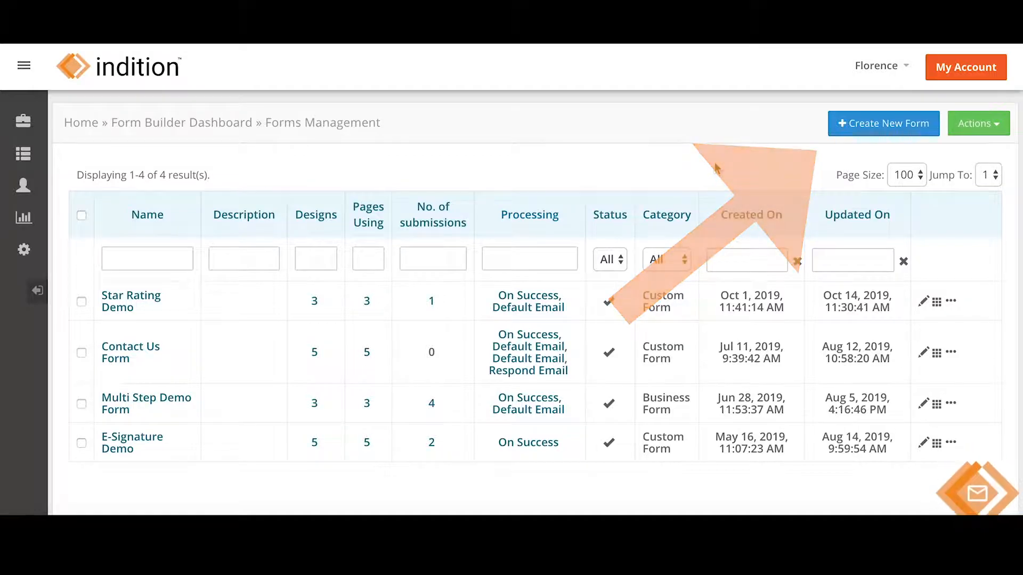
pyautogui.click(844, 127)
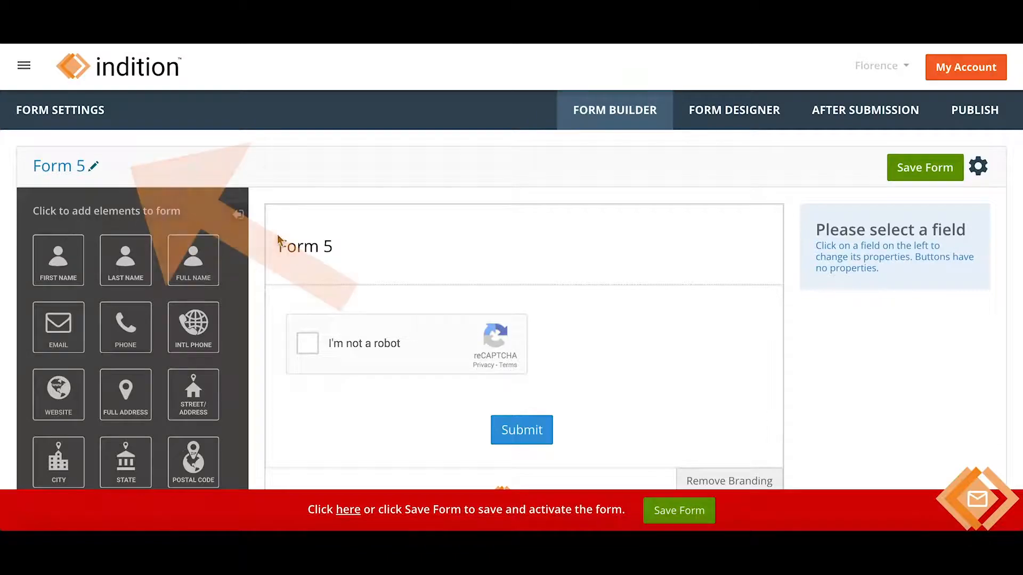
pyautogui.click(92, 167)
pyautogui.moveTo(91, 167); pyautogui.dragTo(40, 167)
pyautogui.write('Customer Satisfaction Survey')
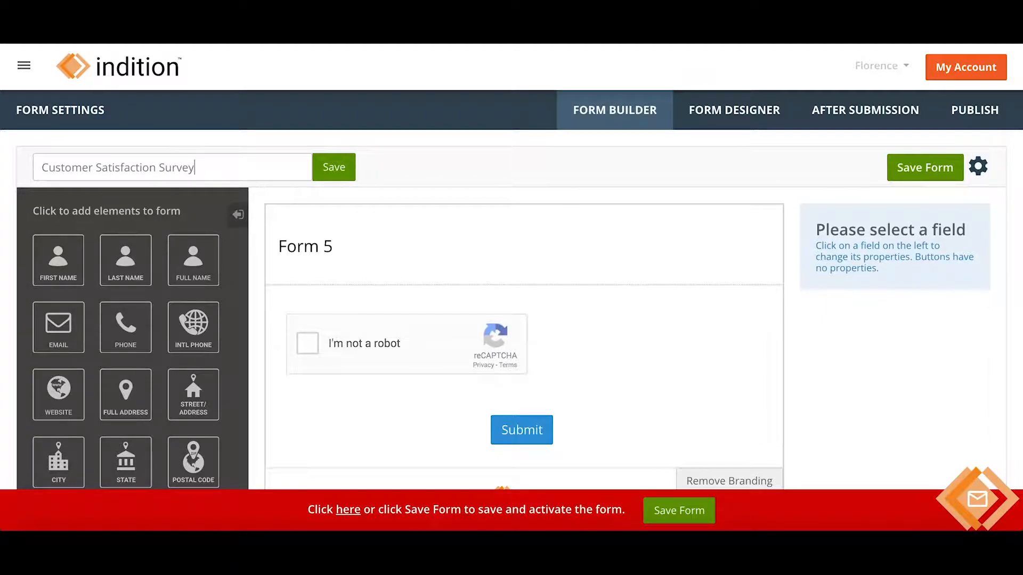
pyautogui.click(335, 168)
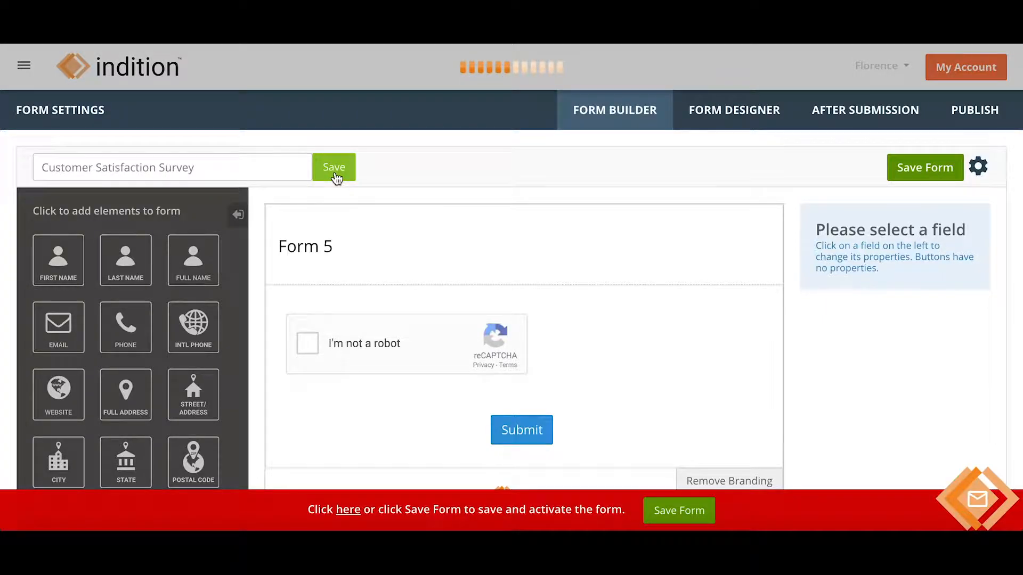
pyautogui.click(910, 170)
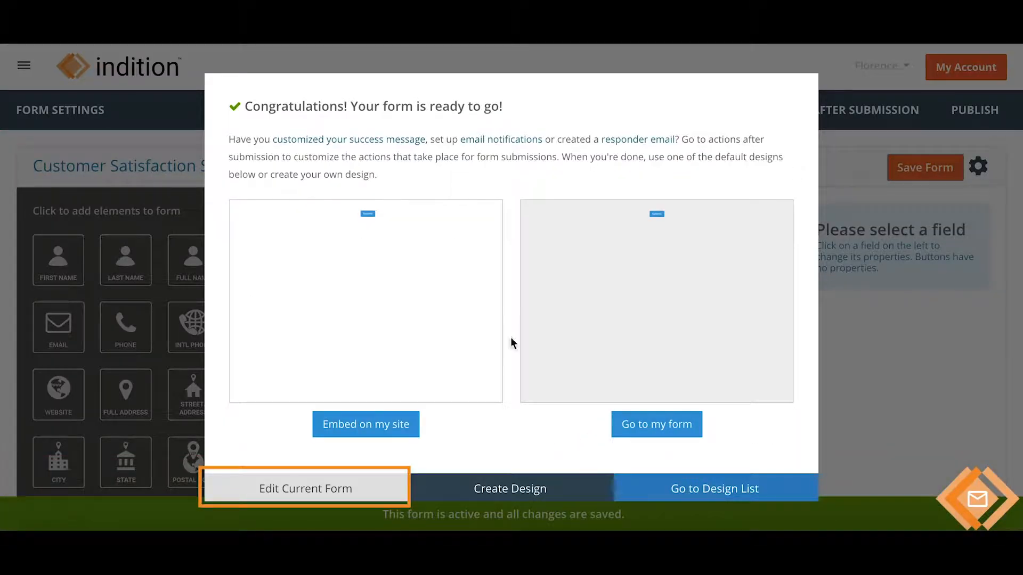
pyautogui.click(312, 486)
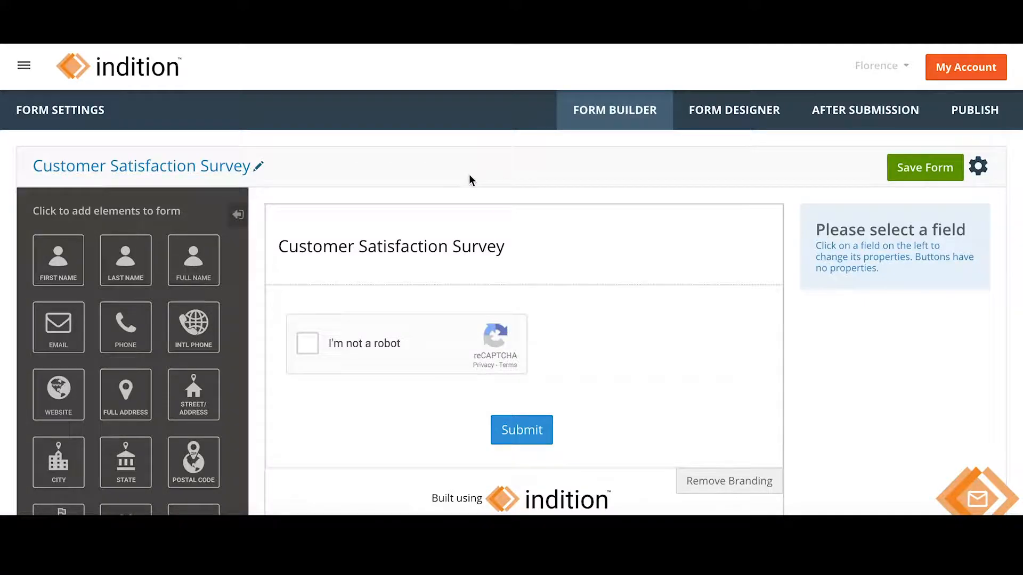
# Add a Radio Buttons element to the form and label it "1. How would you rate the quality of our customer service?".
pyautogui.scroll(-5, 193, 271)
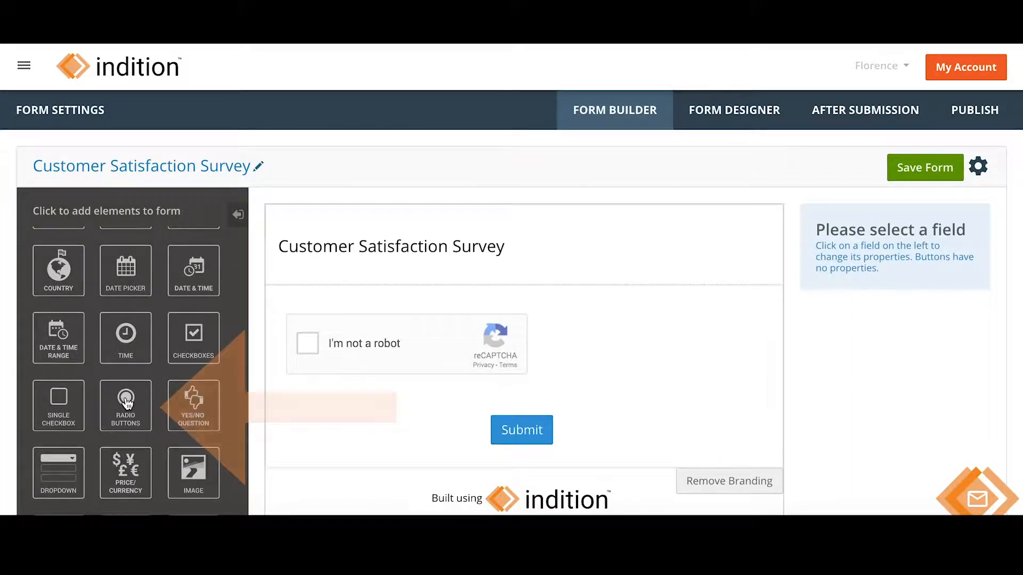
pyautogui.click(127, 403)
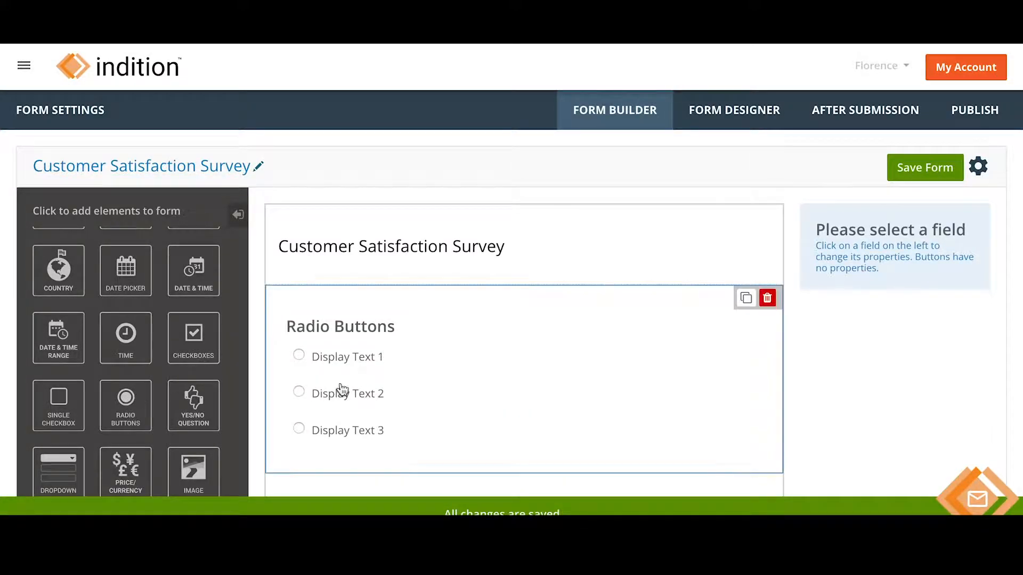
pyautogui.click(448, 350)
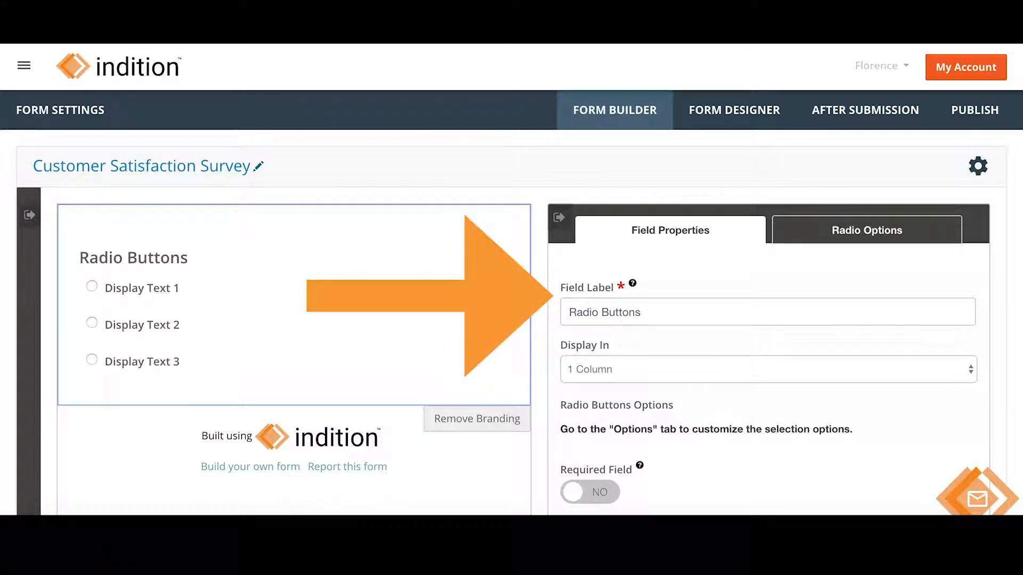
pyautogui.moveTo(640, 305); pyautogui.dragTo(573, 299)
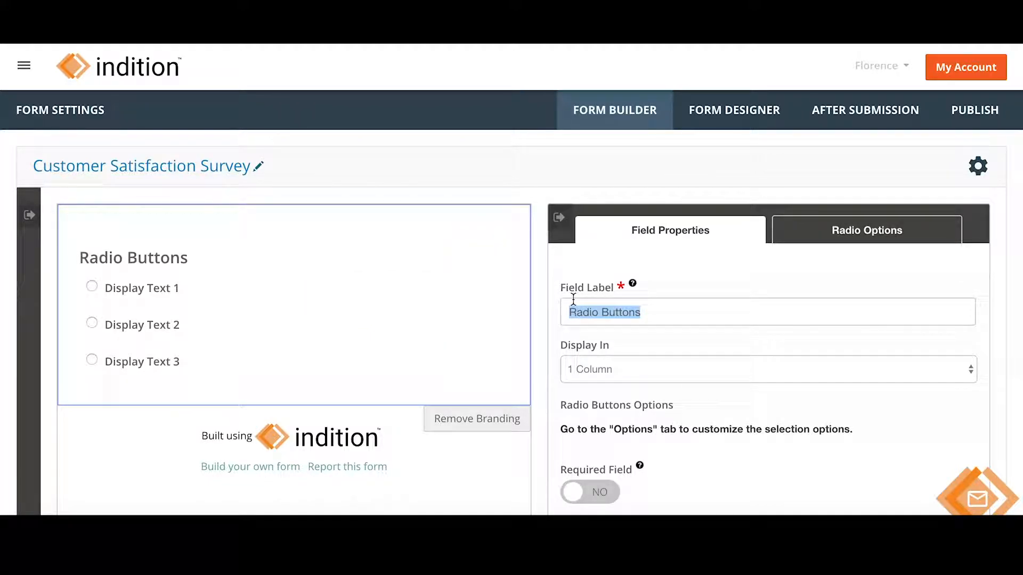
pyautogui.write('1. How would you rate the q')
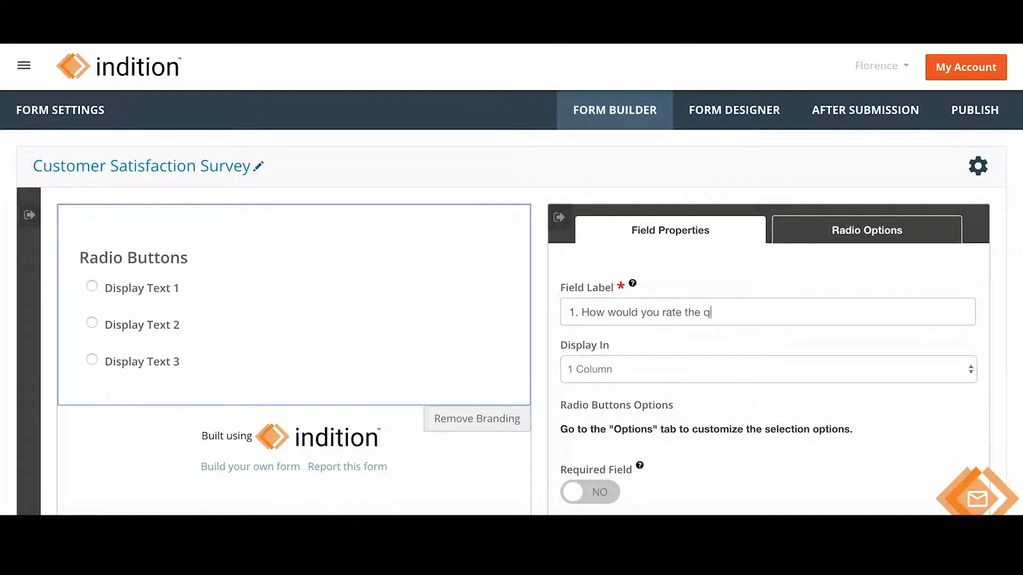
pyautogui.write('ustomer service?')
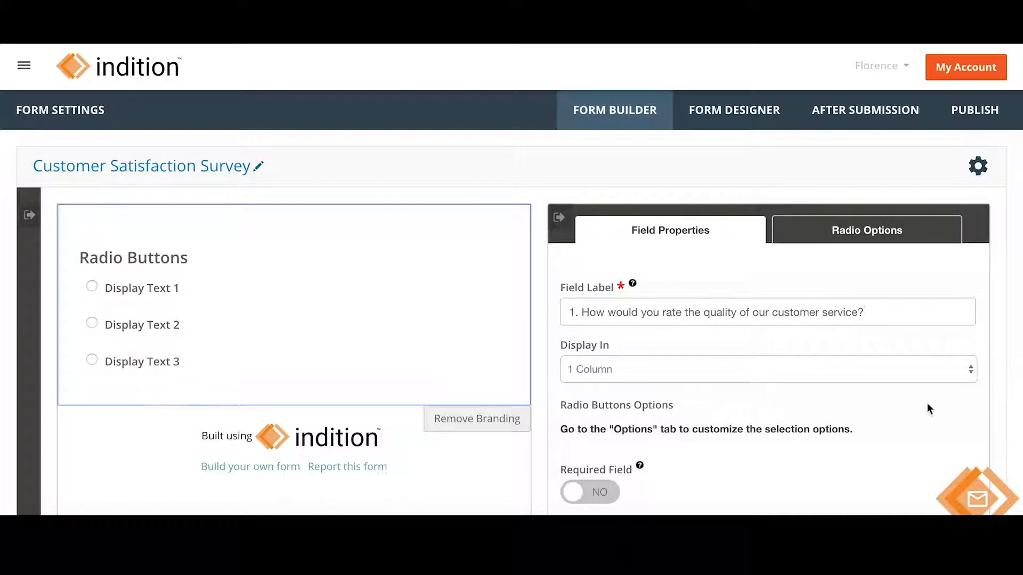
# Set the first question's answers to display in 2 columns.
pyautogui.click(861, 365)
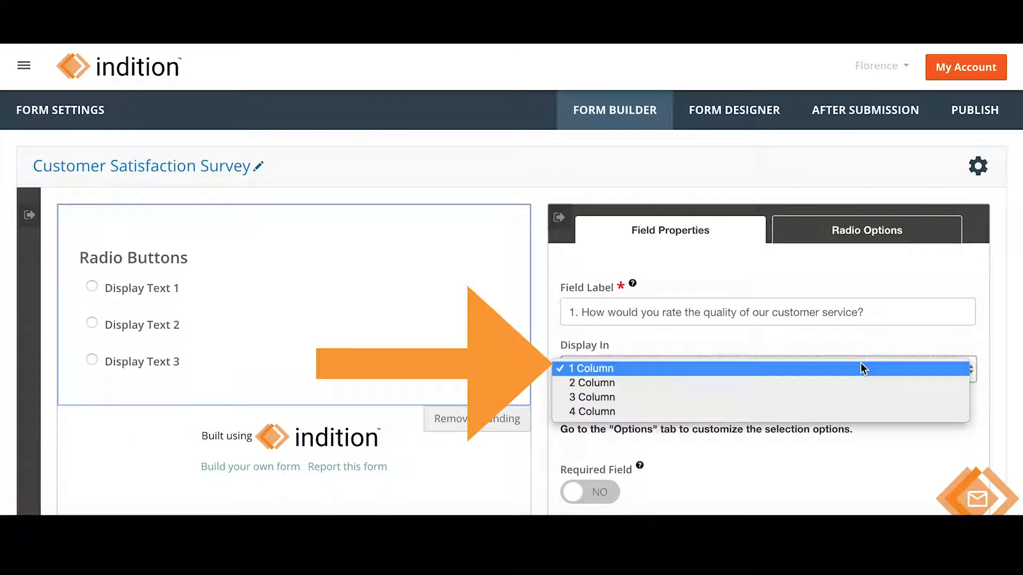
pyautogui.click(837, 384)
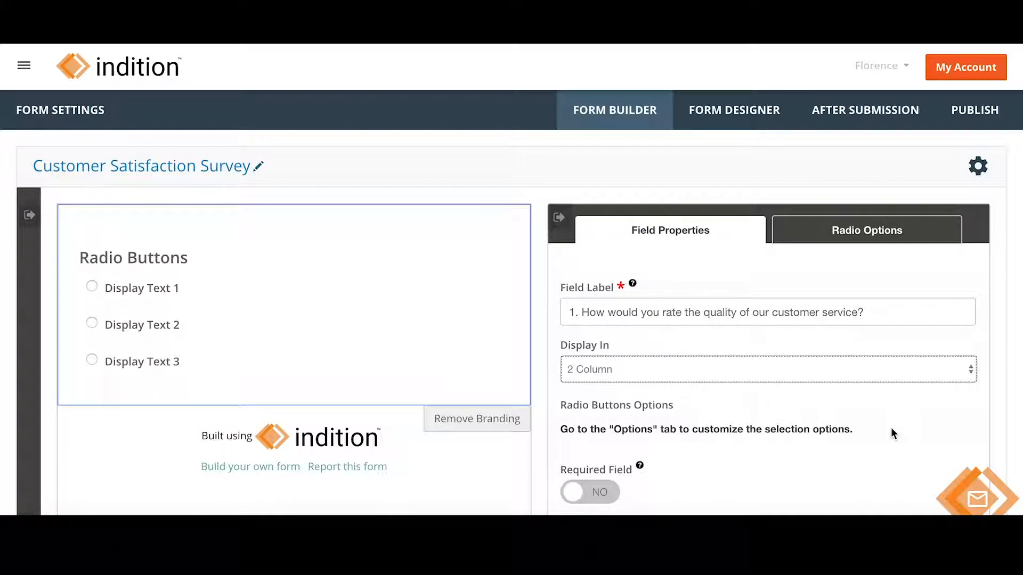
pyautogui.scroll(-3, 892, 429)
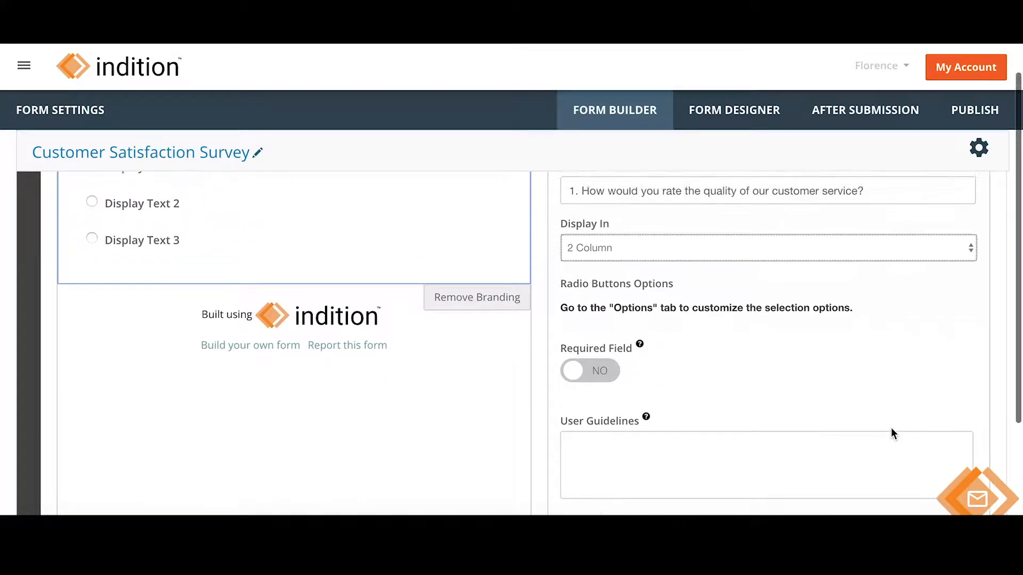
pyautogui.scroll(3, 891, 427)
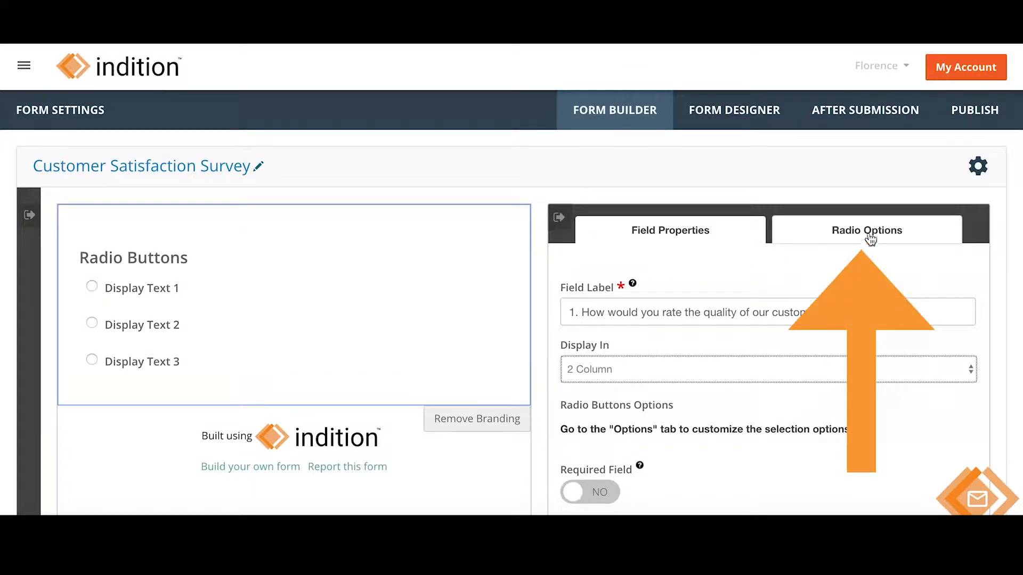
# Add a fourth answer option to the first question's radio options.
pyautogui.click(868, 235)
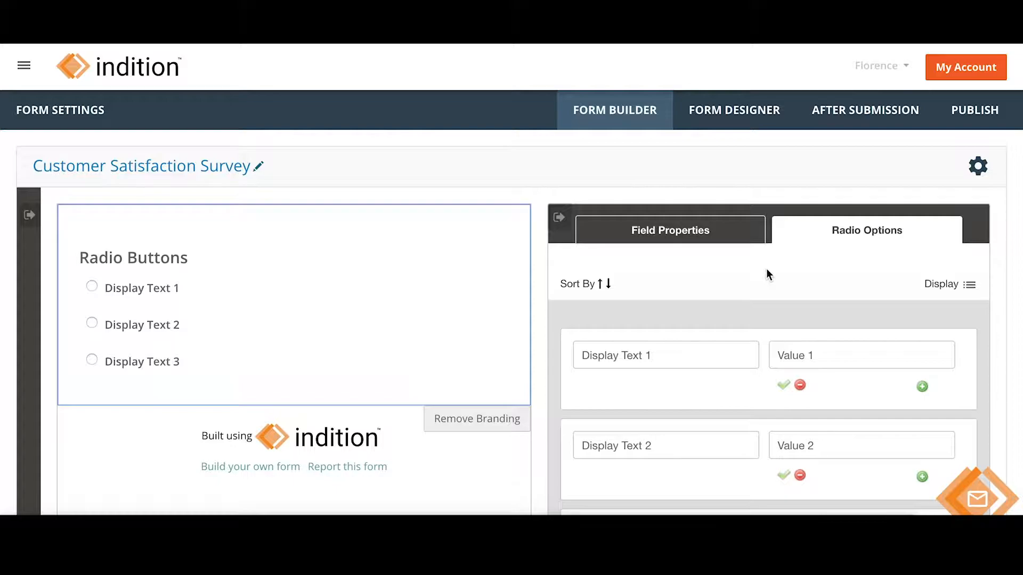
pyautogui.scroll(-5, 768, 273)
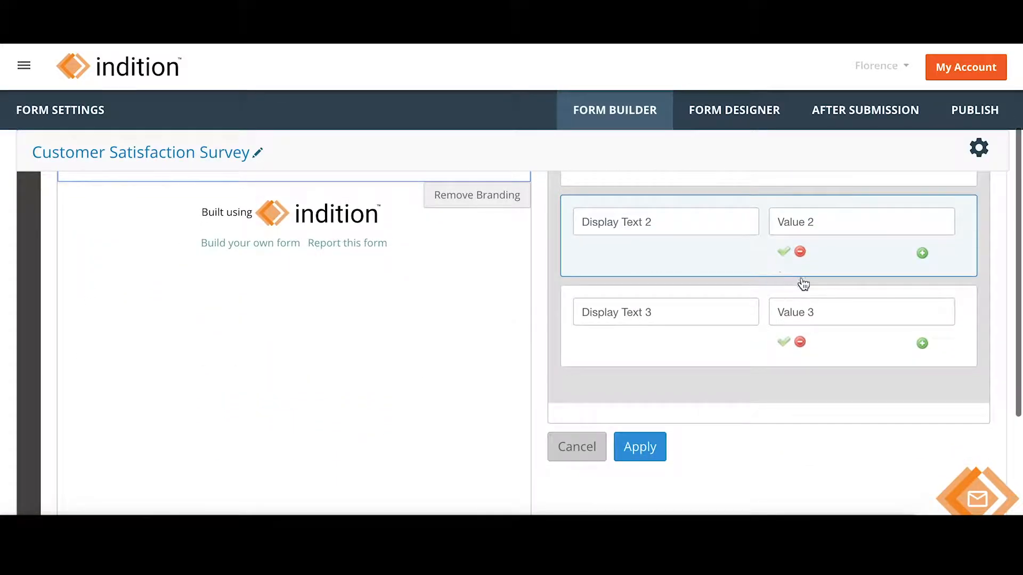
pyautogui.click(922, 344)
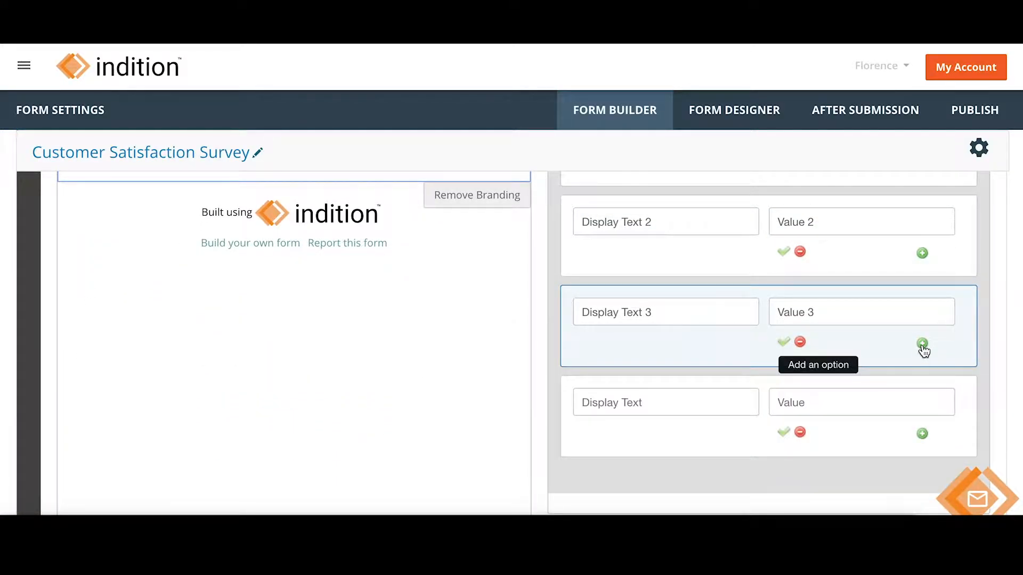
pyautogui.scroll(2, 923, 351)
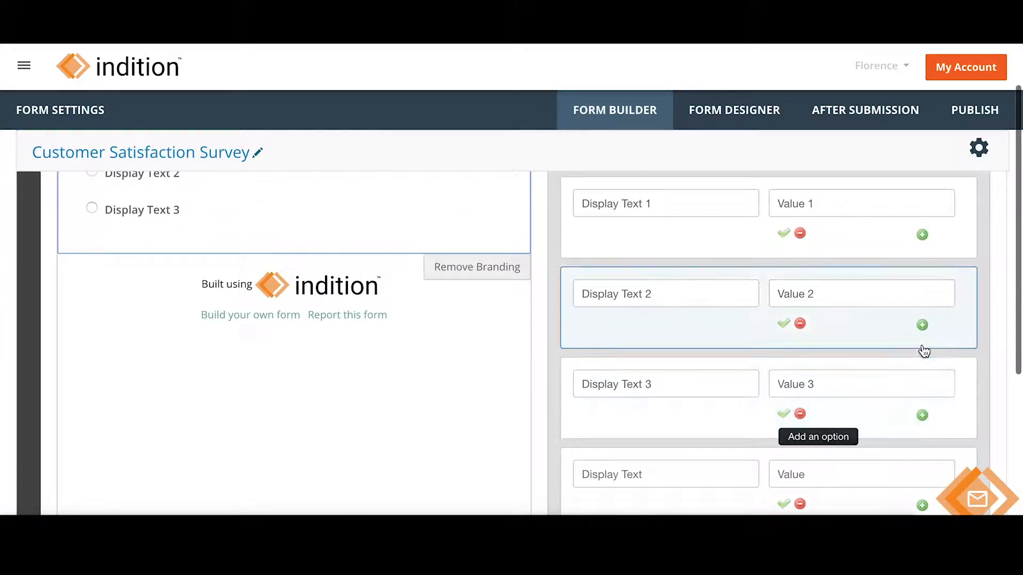
# Name the four radio options Excellent, Fair, Good and Poor, give the last one the value "Value 4", and apply the changes.
pyautogui.click(698, 206)
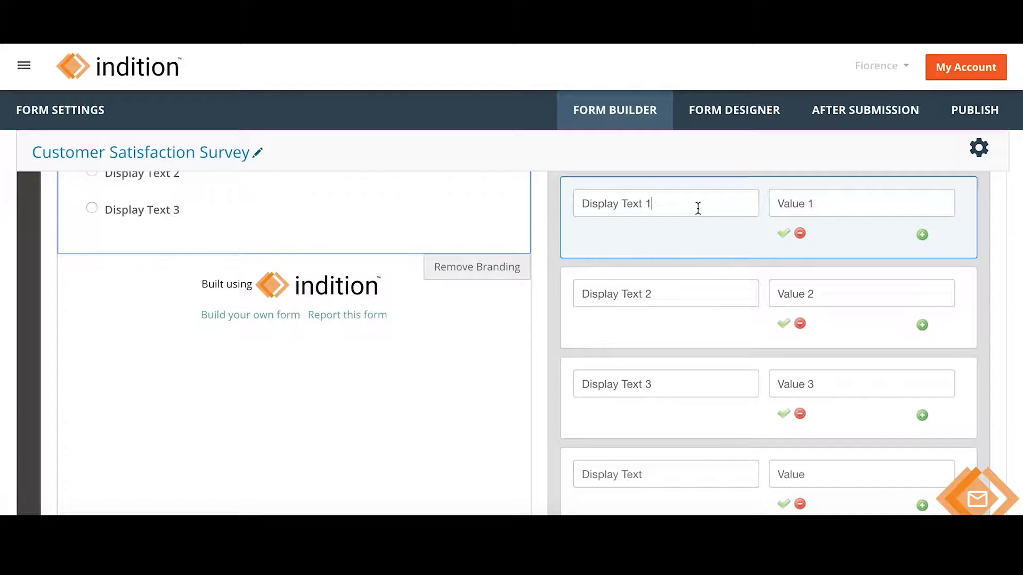
pyautogui.tripleClick(698, 208)
pyautogui.write('Ex')
pyautogui.press('Tab')
pyautogui.press('Tab')
pyautogui.write('Fa')
pyautogui.press('Tab')
pyautogui.press('Tab')
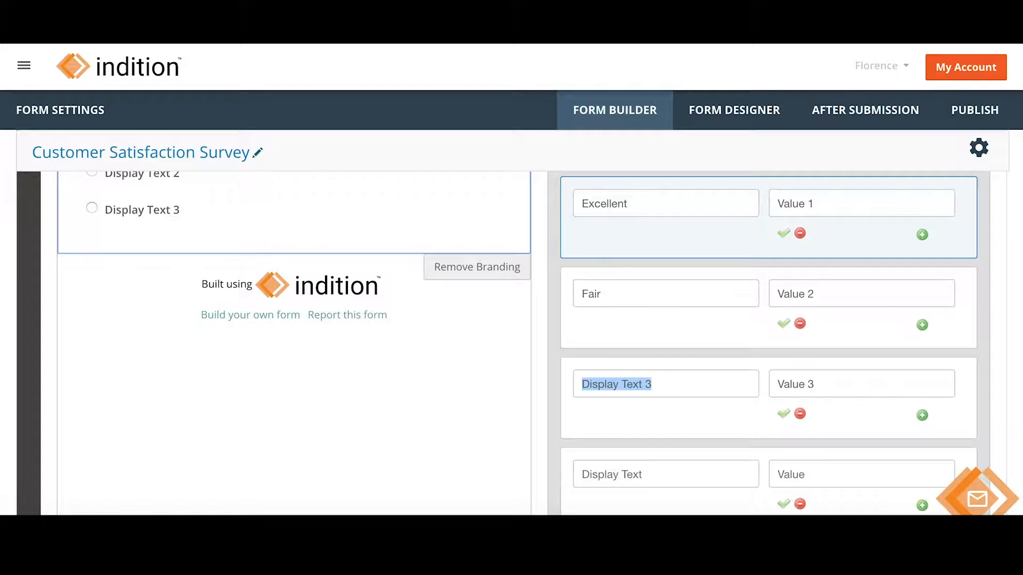
pyautogui.write('Good')
pyautogui.press('Tab')
pyautogui.press('Tab')
pyautogui.write('Poo')
pyautogui.write('Value 4')
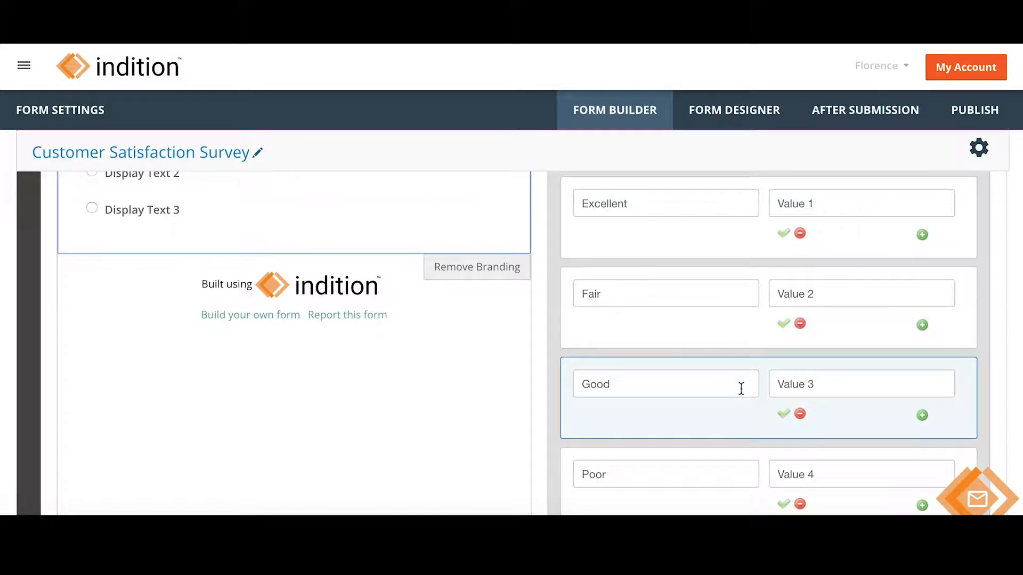
pyautogui.scroll(-2, 755, 430)
pyautogui.scroll(-2, 757, 429)
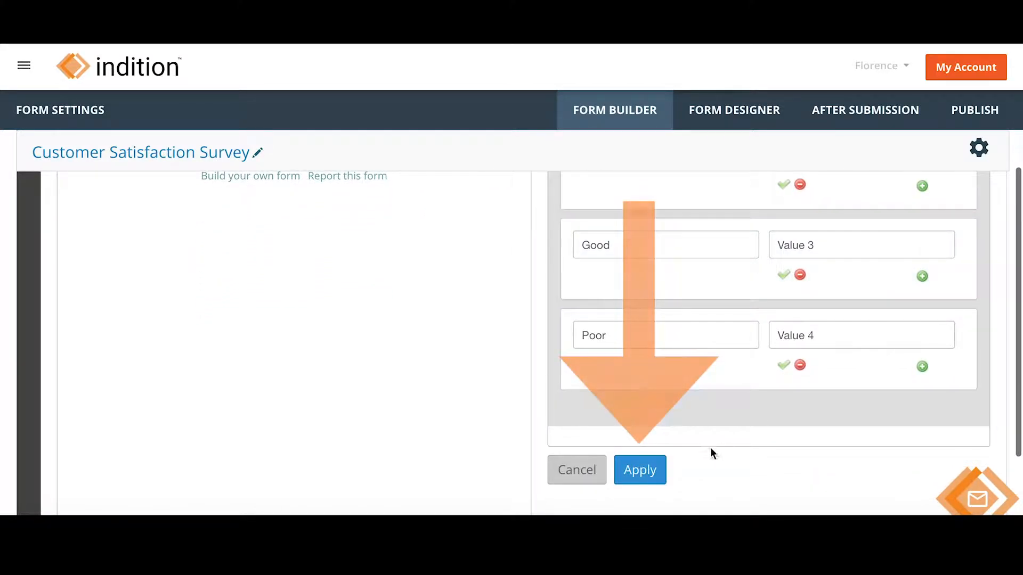
pyautogui.click(644, 470)
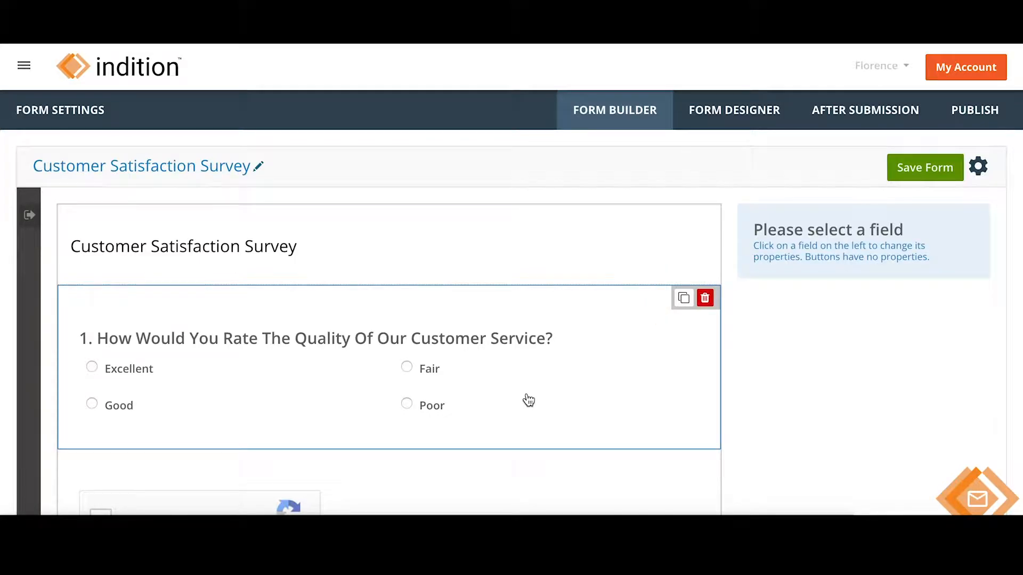
# Add four more Radio Buttons elements to the form and apply the fifth question's field properties.
pyautogui.click(29, 218)
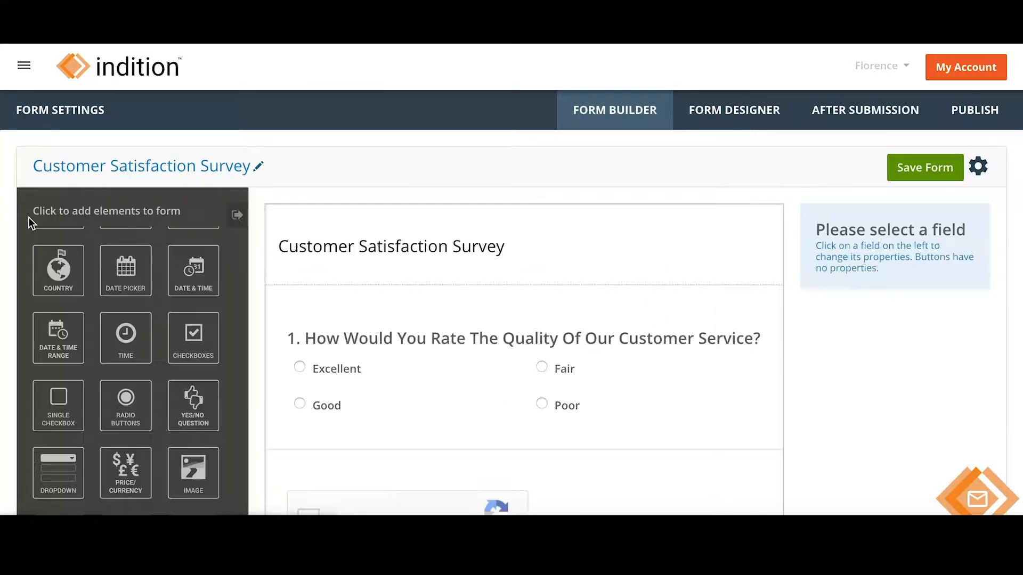
pyautogui.click(128, 408)
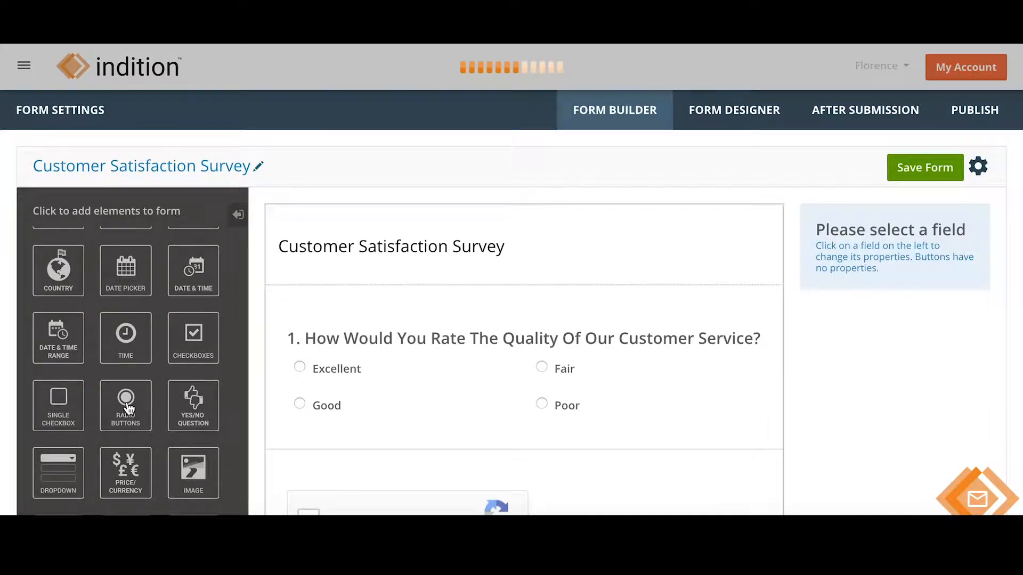
pyautogui.click(127, 408)
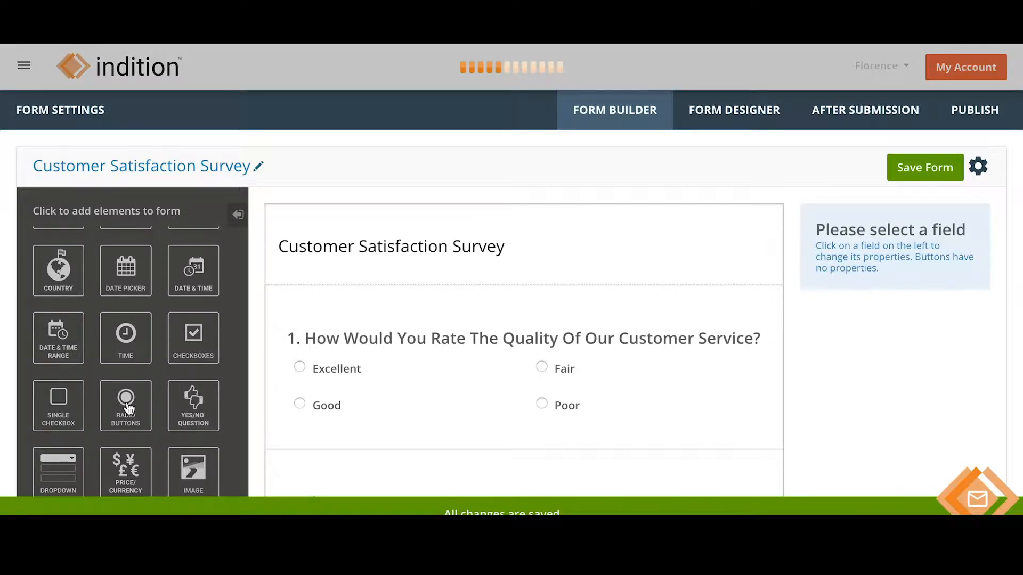
pyautogui.click(128, 408)
pyautogui.click(128, 408)
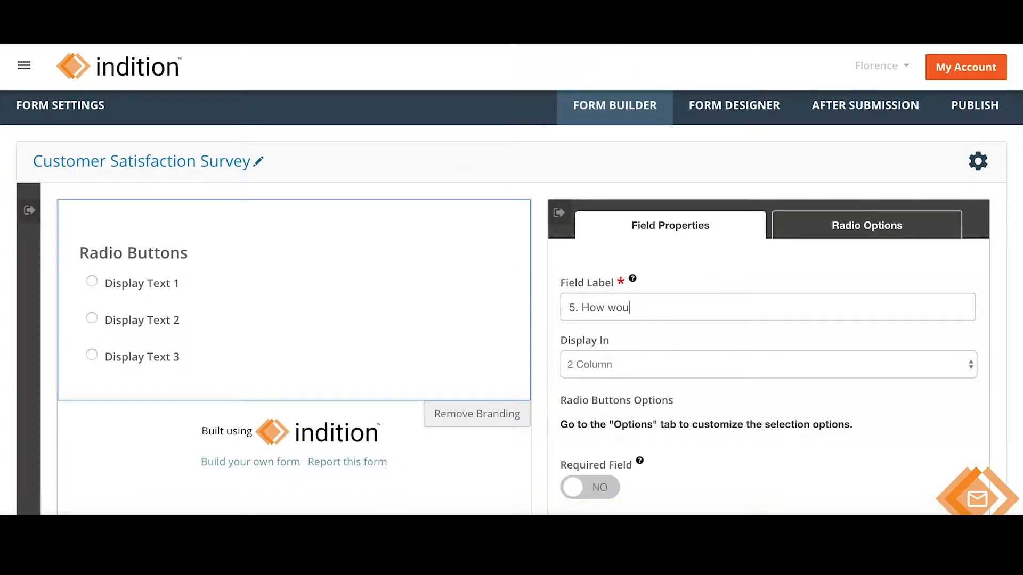
pyautogui.click(642, 411)
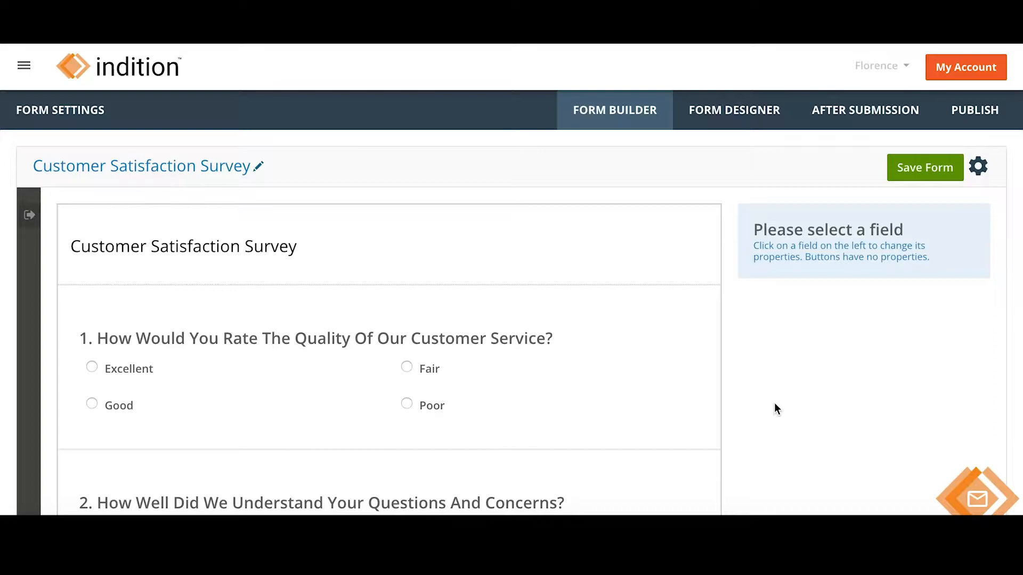
# Create a new design for the survey form and add all of its fields to the layout.
pyautogui.click(733, 111)
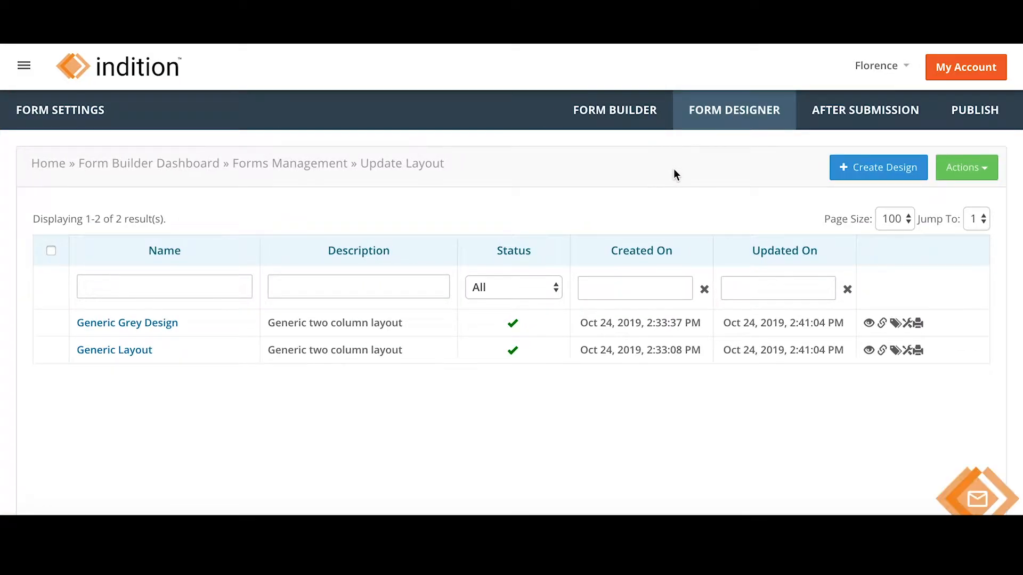
pyautogui.click(845, 170)
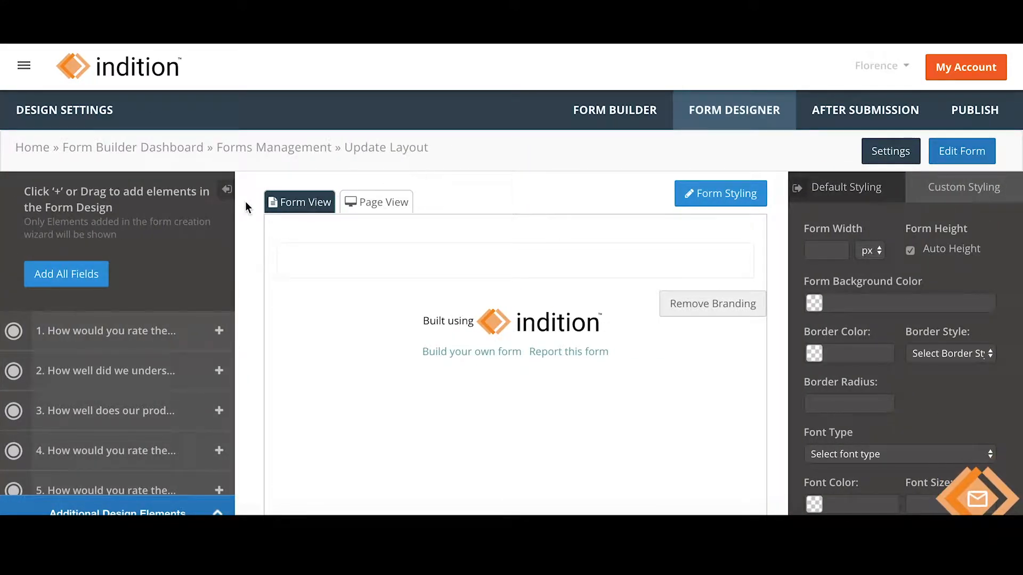
pyautogui.click(68, 273)
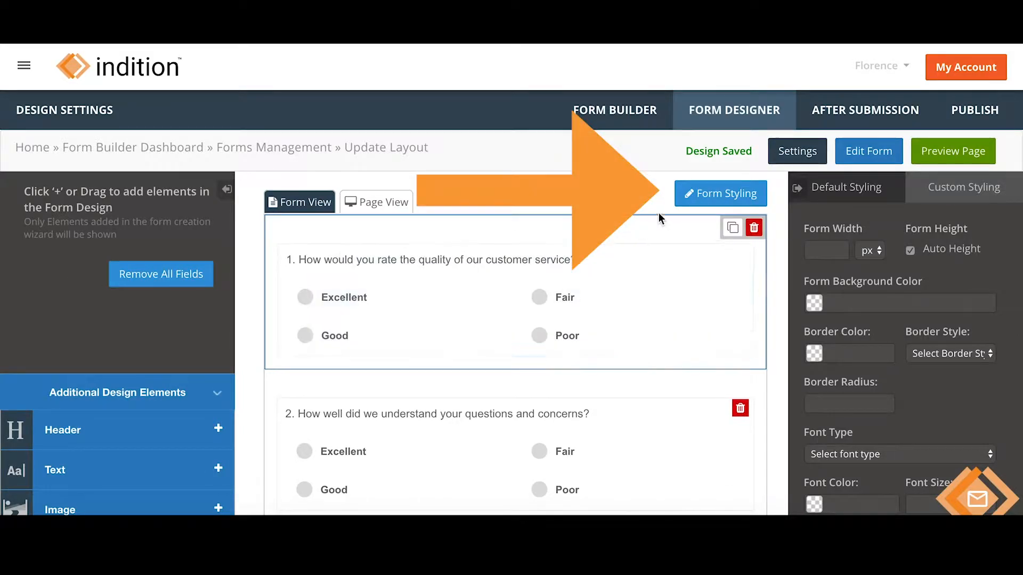
# Set the overall form width to 600 px in the form styling.
pyautogui.click(693, 200)
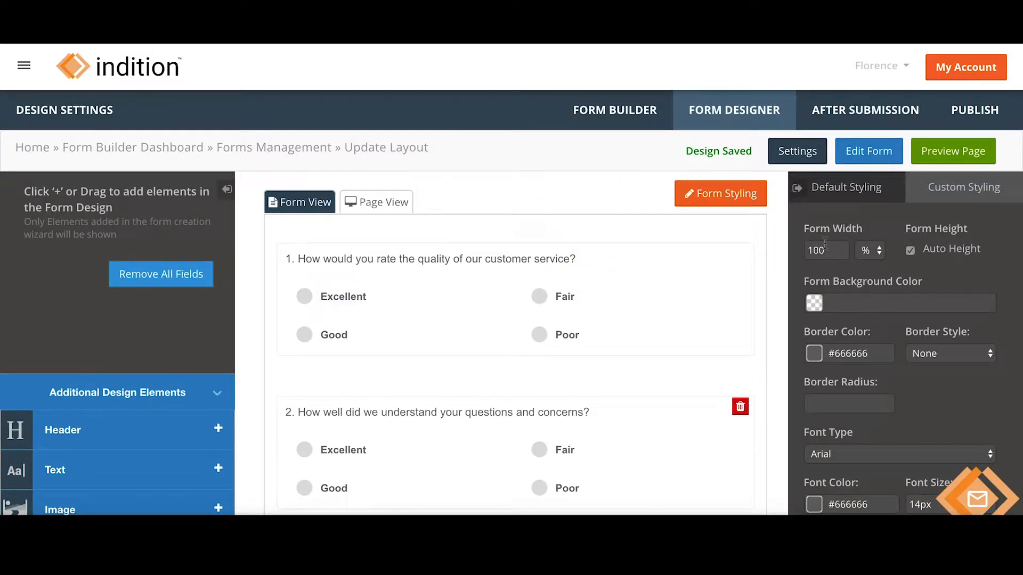
pyautogui.moveTo(830, 250); pyautogui.dragTo(784, 253)
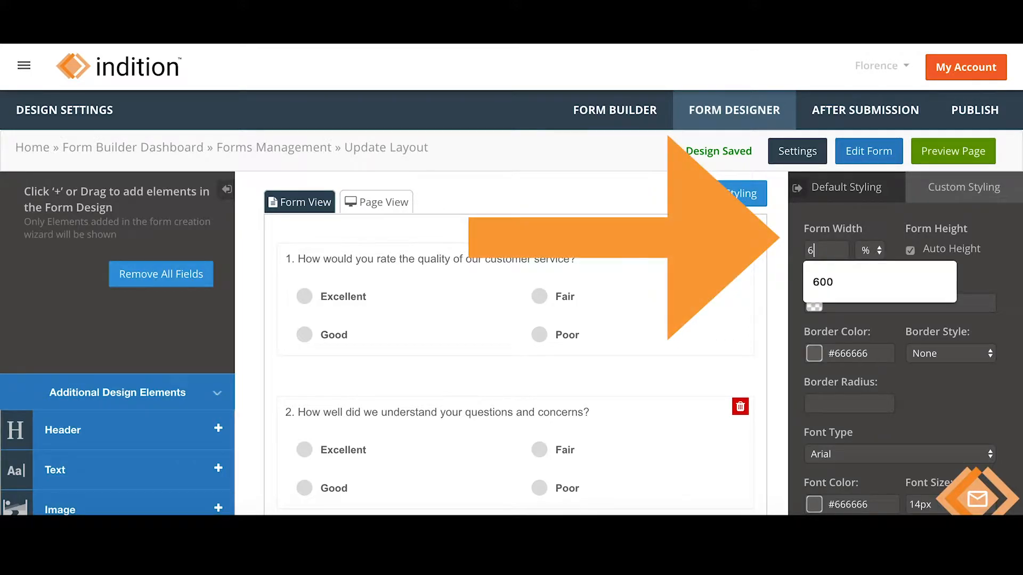
pyautogui.click(871, 251)
pyautogui.click(871, 238)
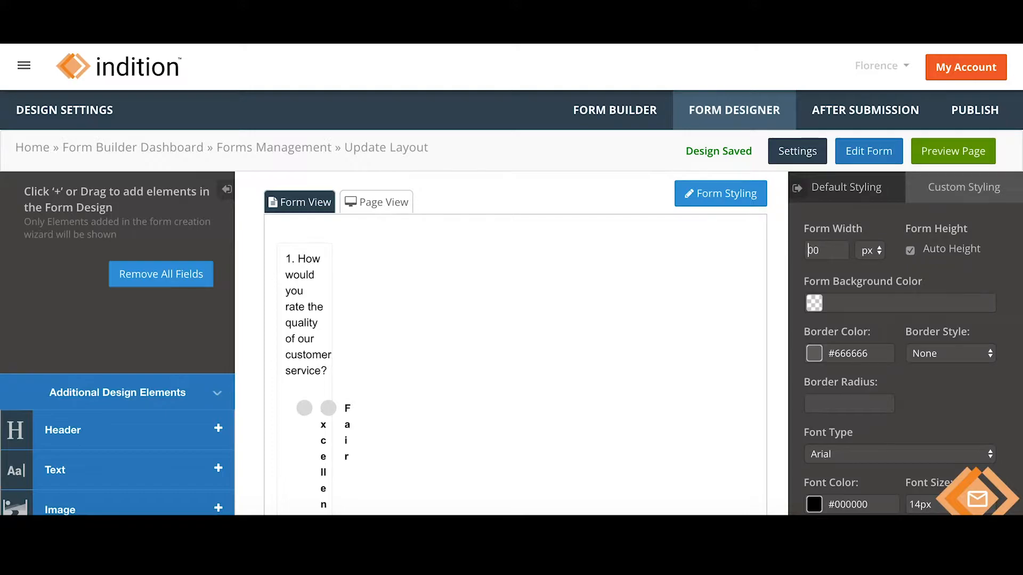
pyautogui.click(810, 266)
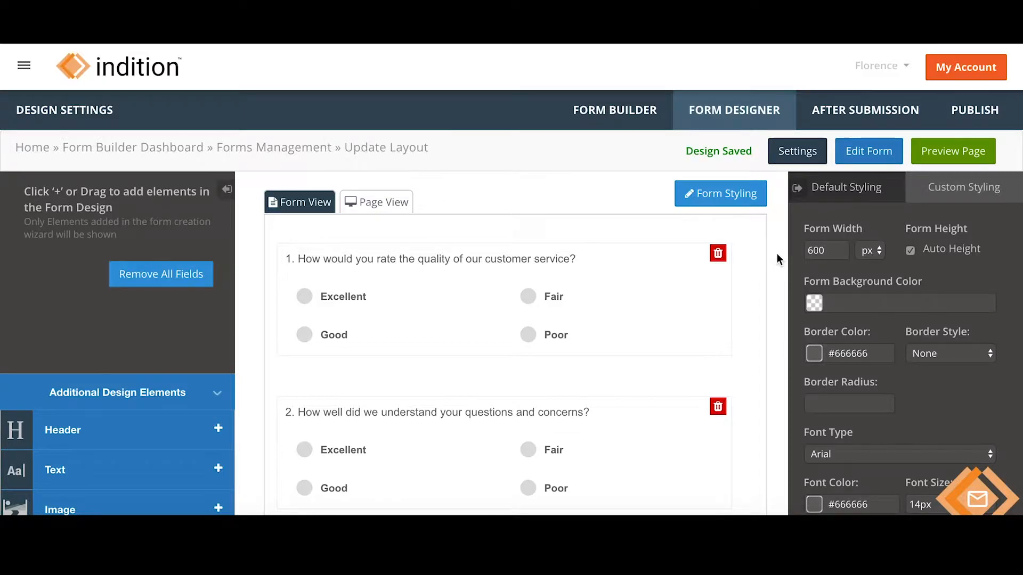
# Change the form's font color to black, #000000.
pyautogui.scroll(-2, 837, 273)
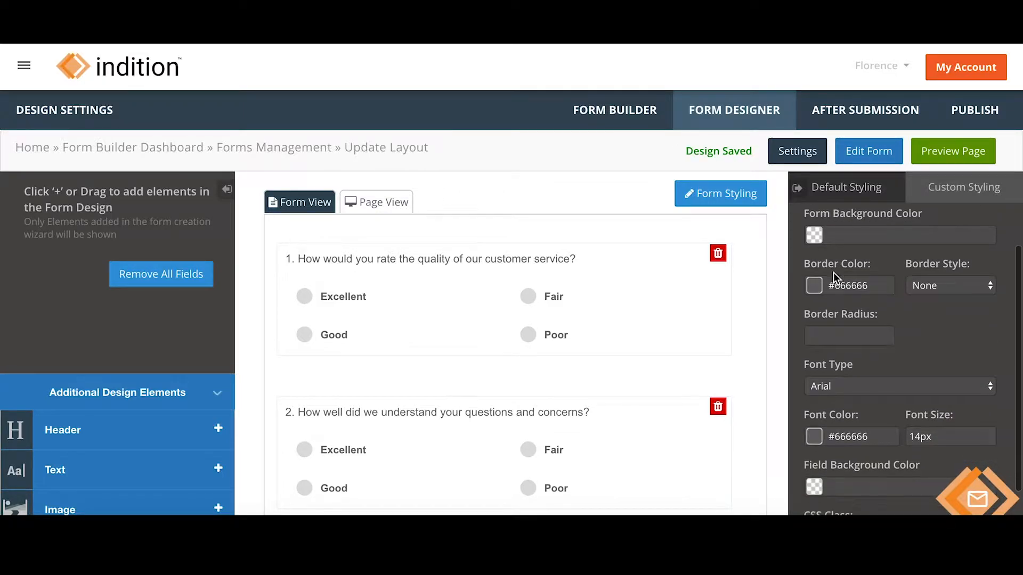
pyautogui.scroll(-2, 842, 274)
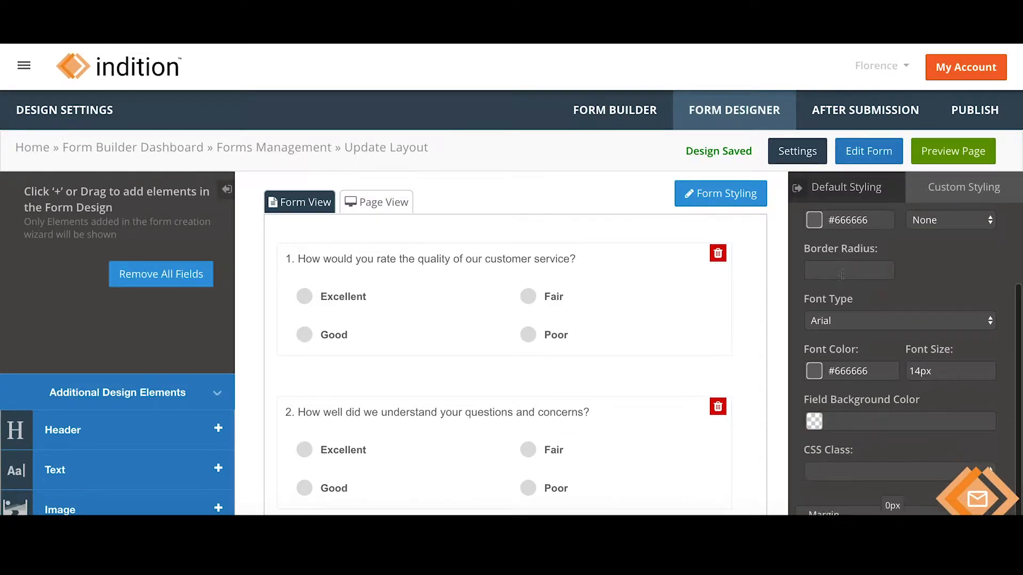
pyautogui.click(881, 363)
pyautogui.click(923, 492)
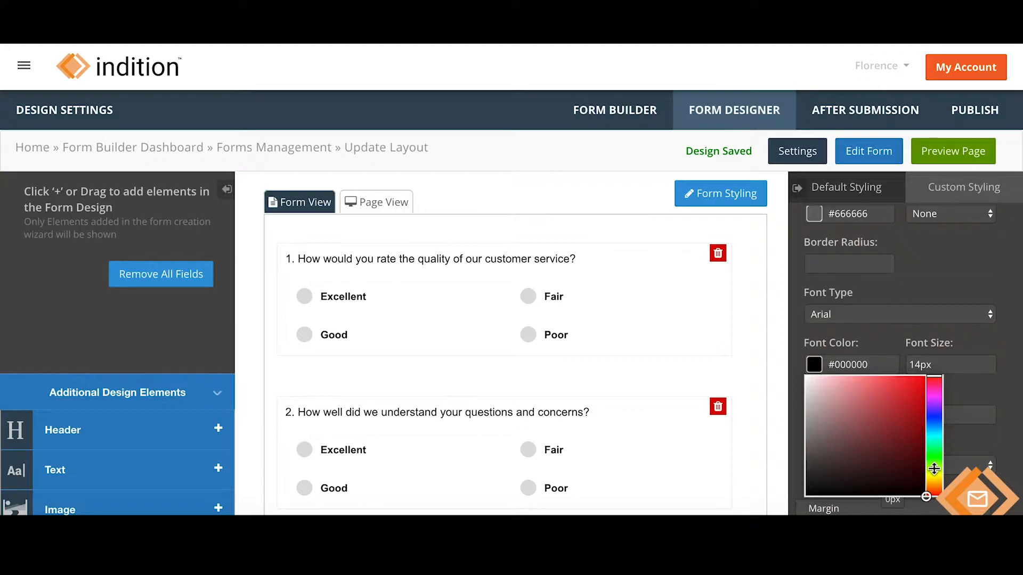
pyautogui.click(1011, 429)
pyautogui.scroll(-3, 1010, 430)
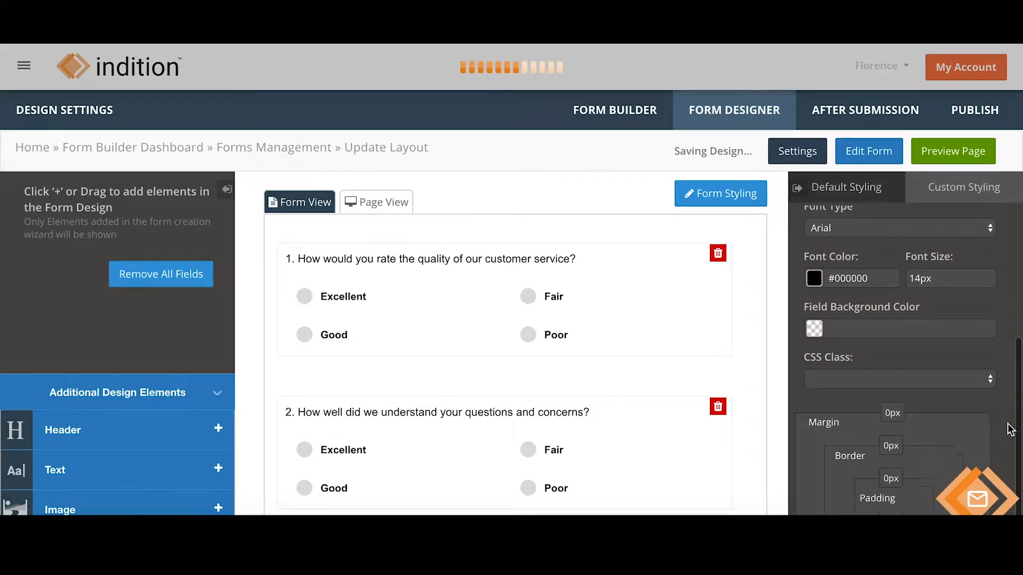
pyautogui.scroll(1, 1010, 429)
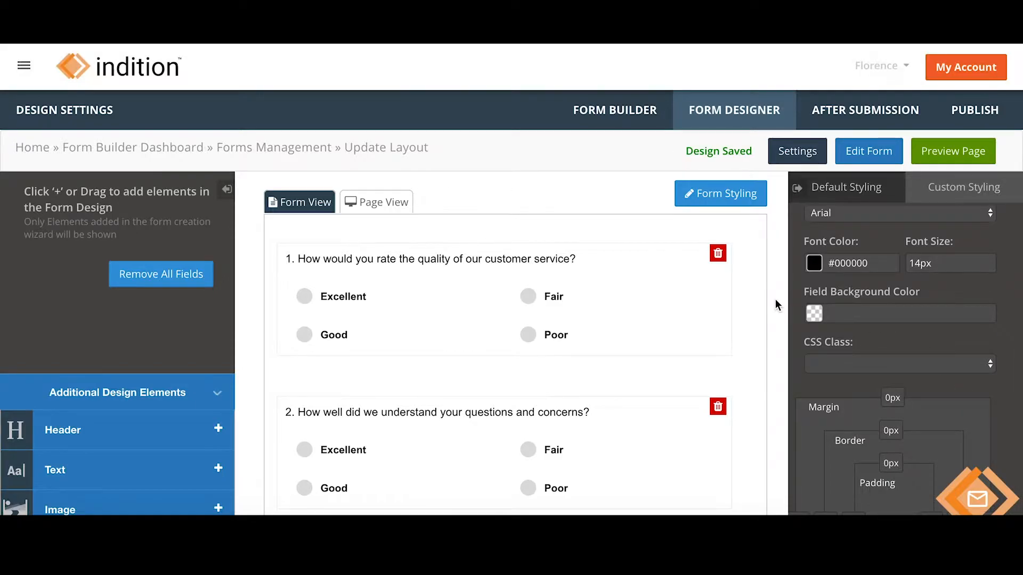
# Change the Submit button's color to black, #000000.
pyautogui.scroll(-3, 775, 299)
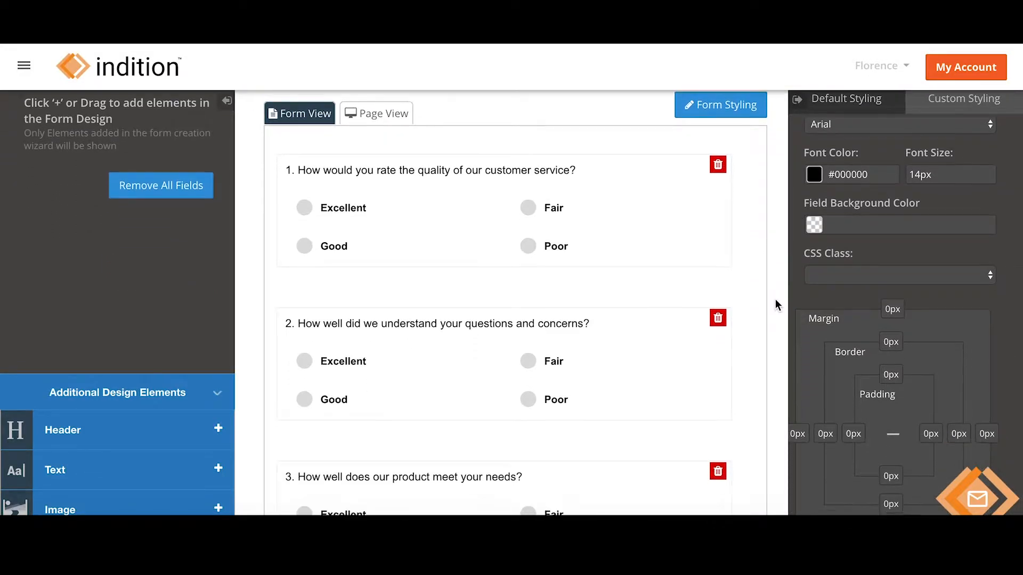
pyautogui.scroll(-2, 714, 299)
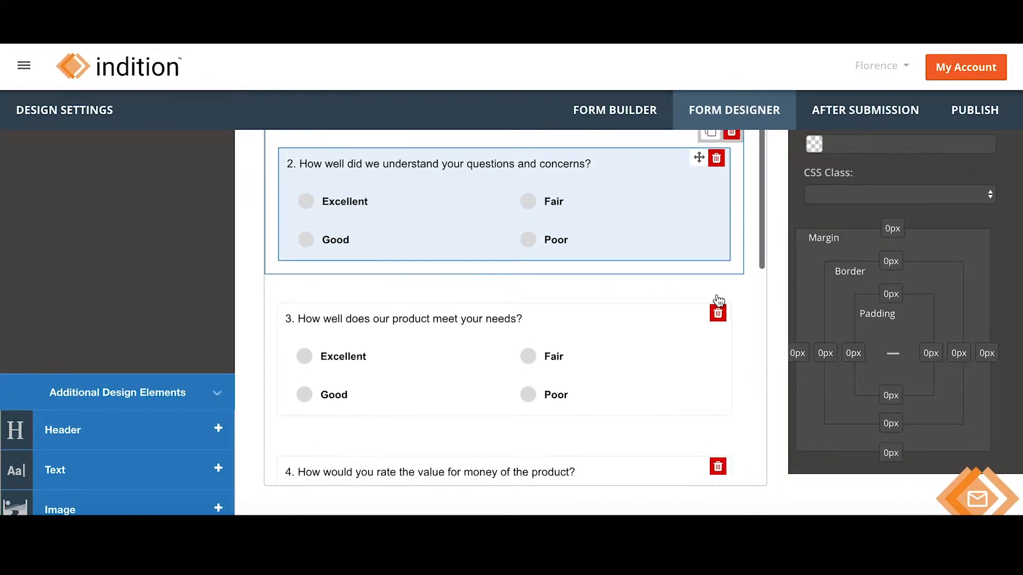
pyautogui.scroll(5, 775, 328)
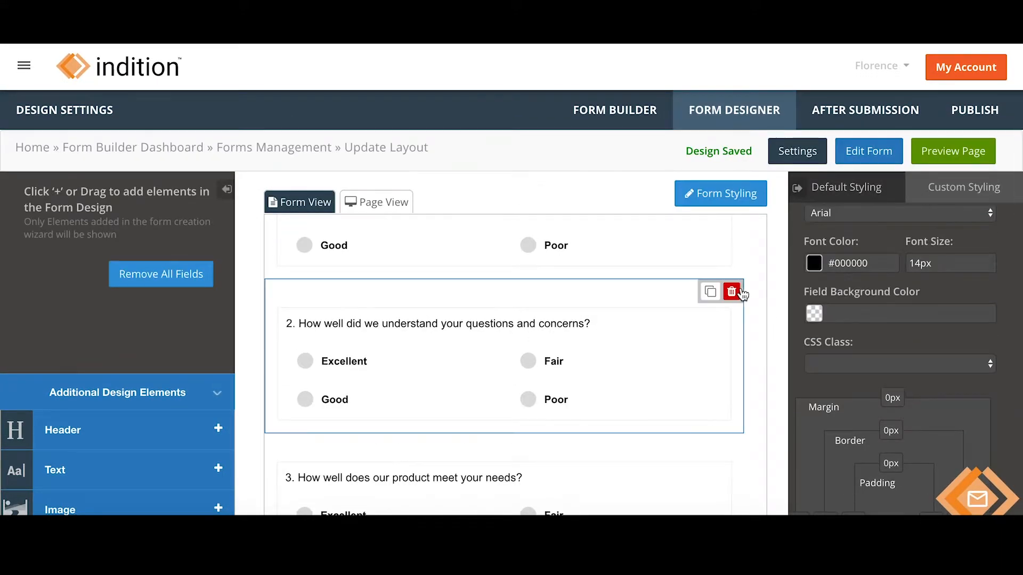
pyautogui.scroll(-2, 742, 293)
pyautogui.scroll(-6, 743, 295)
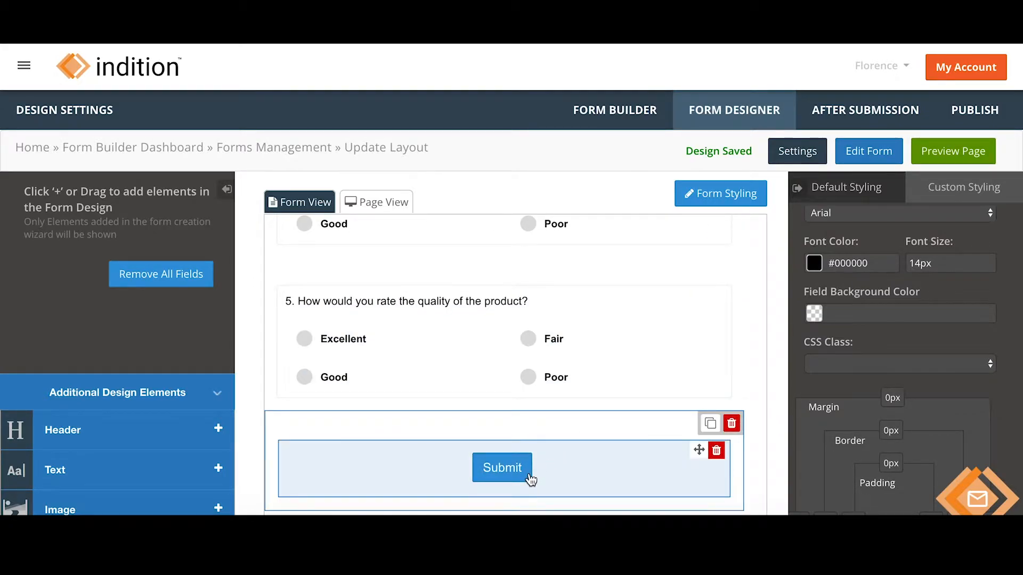
pyautogui.click(531, 478)
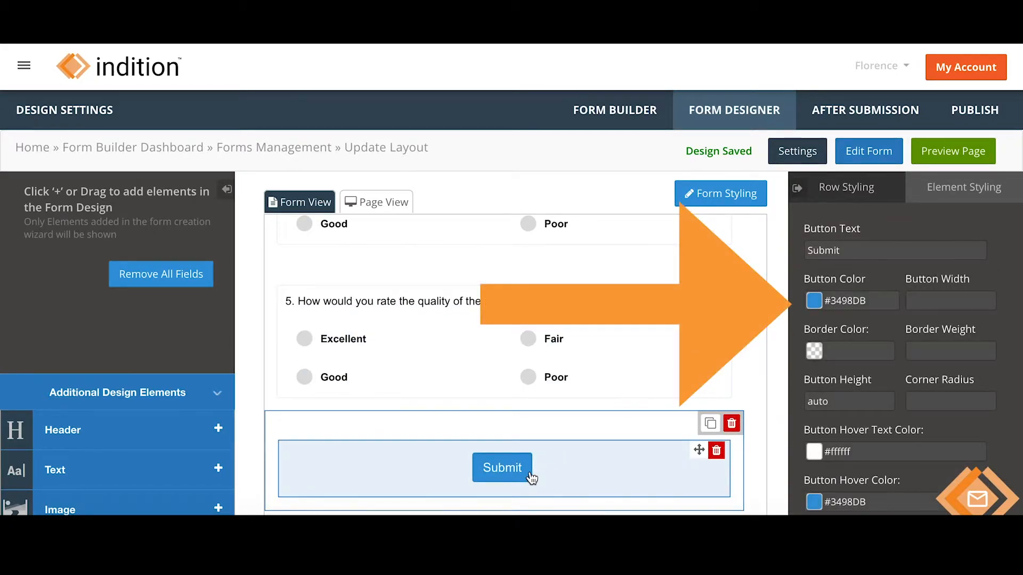
pyautogui.click(853, 301)
pyautogui.moveTo(903, 412); pyautogui.dragTo(925, 432)
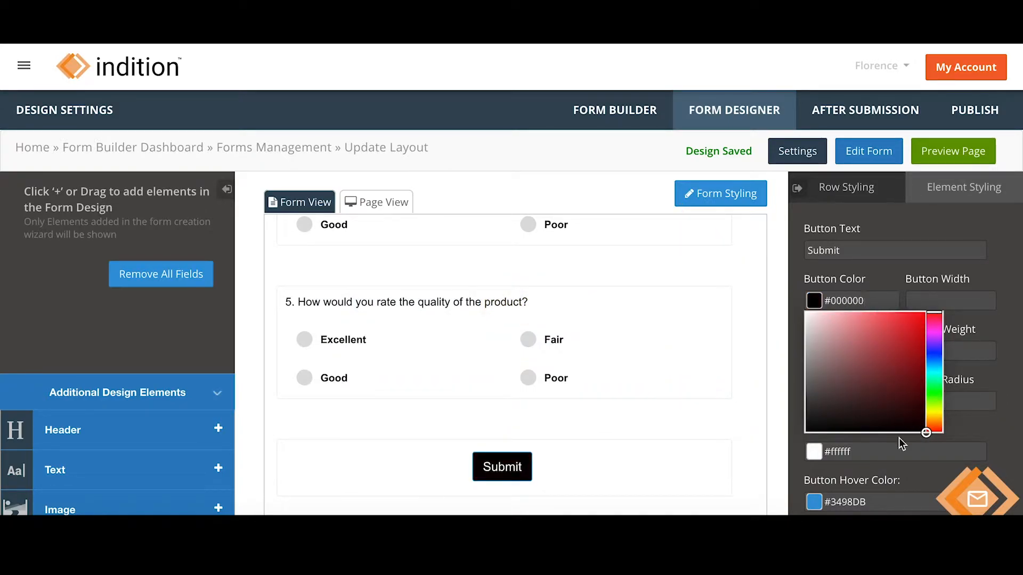
pyautogui.click(746, 461)
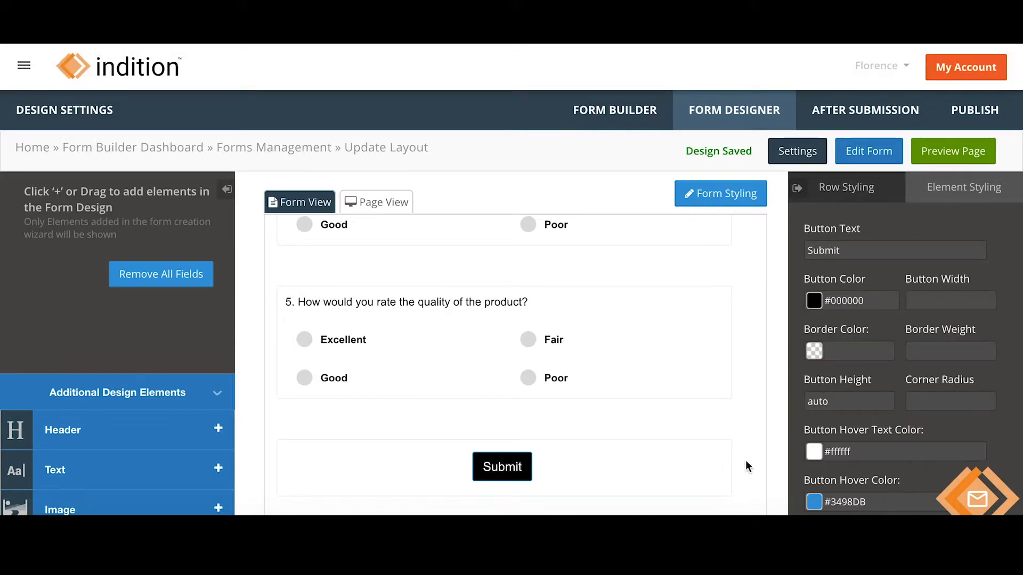
# Preview the survey page and look over all five questions and the Submit button.
pyautogui.scroll(9, 746, 461)
pyautogui.scroll(3, 747, 467)
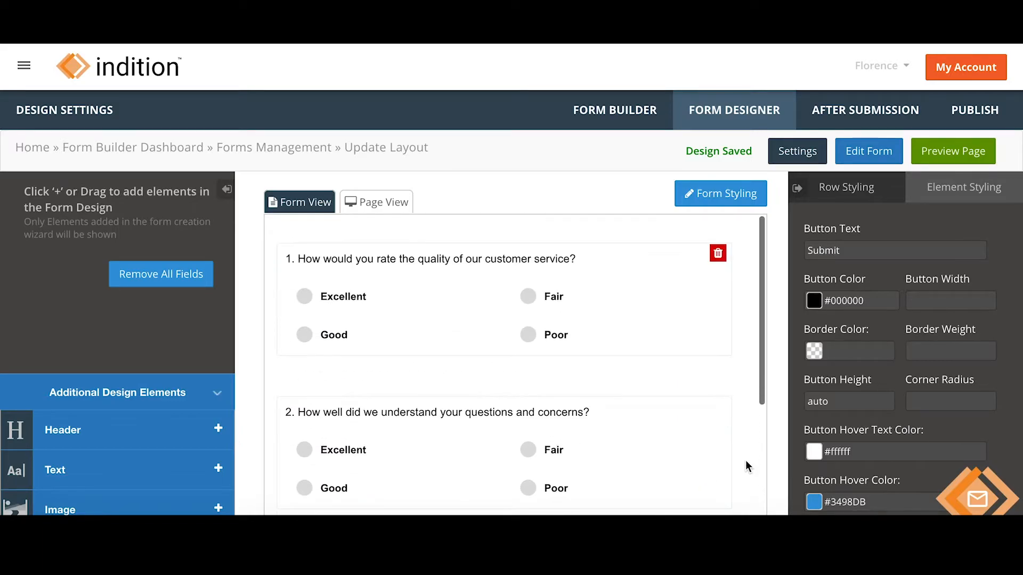
pyautogui.click(939, 154)
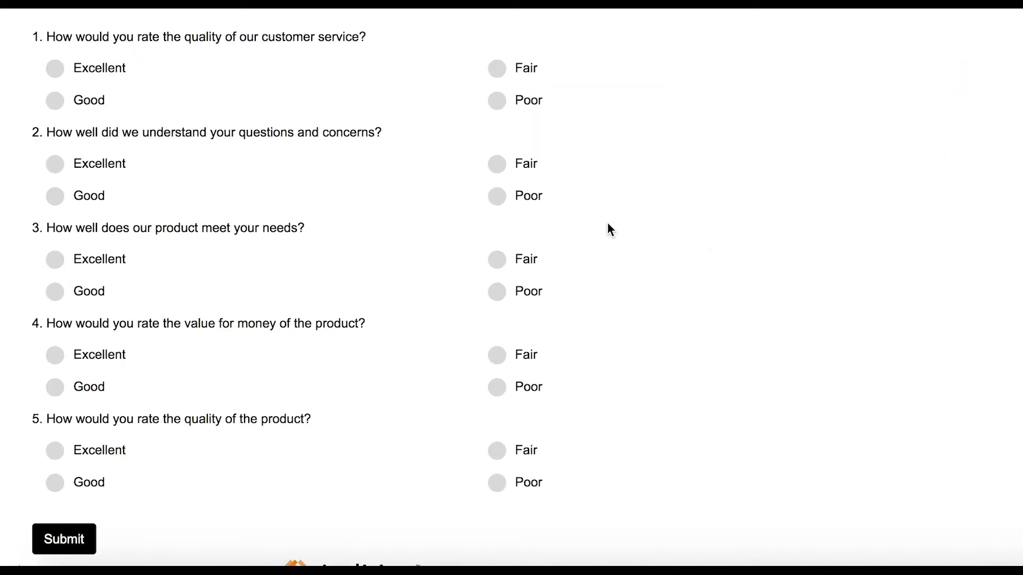
pyautogui.scroll(-3, 607, 228)
pyautogui.scroll(3, 608, 228)
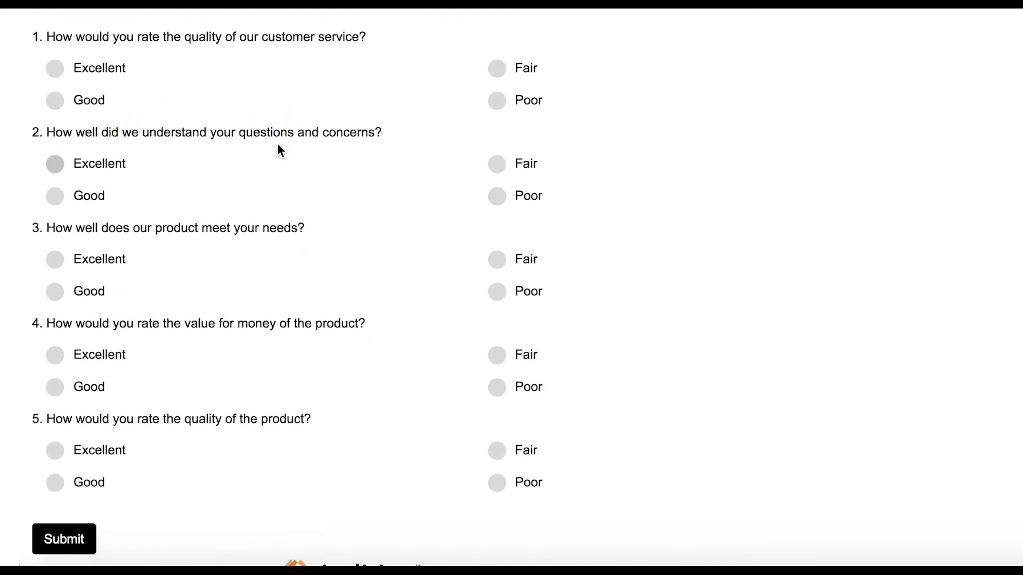